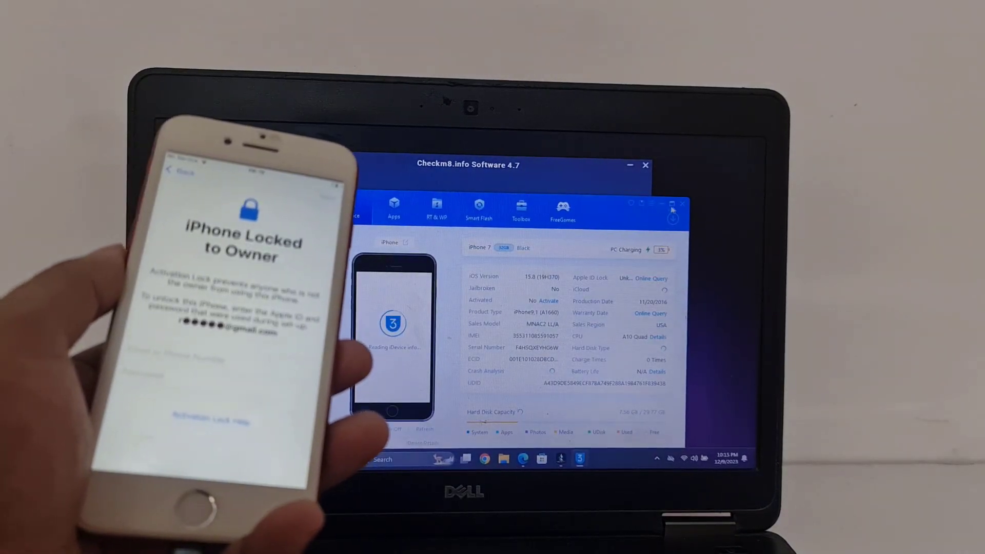
# Hide 3uTools, dismiss its tray notification and minimize the browser to reveal the iPhone 7 in Checkm8.
pyautogui.click(682, 206)
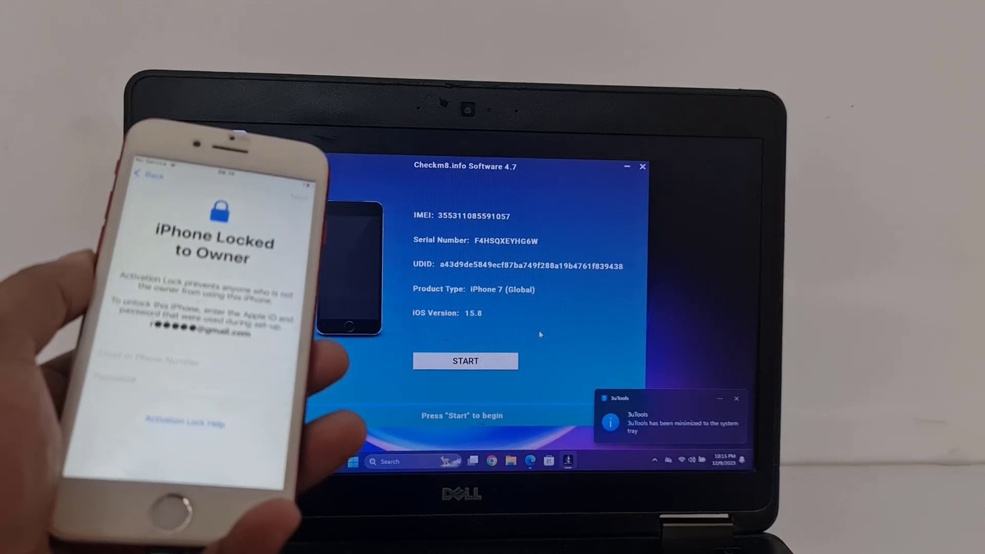
pyautogui.click(738, 401)
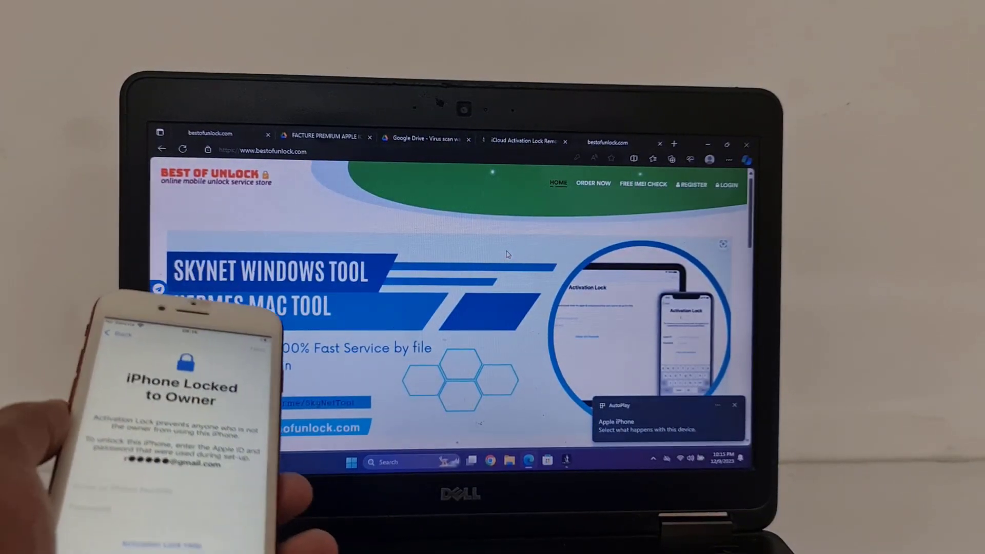
pyautogui.click(709, 142)
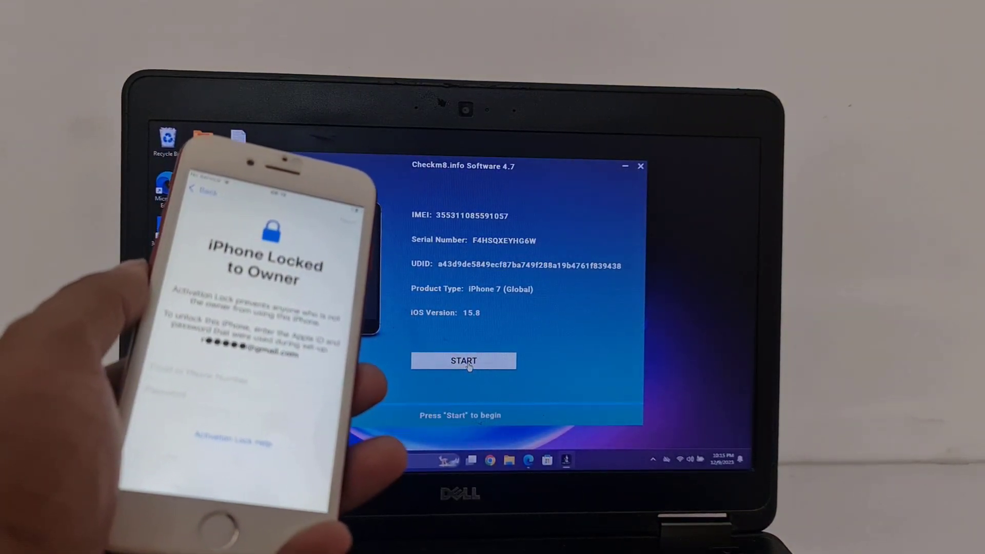
# Start the jailbreak preparation and continue past the DFU explanation into recovery mode.
pyautogui.click(466, 361)
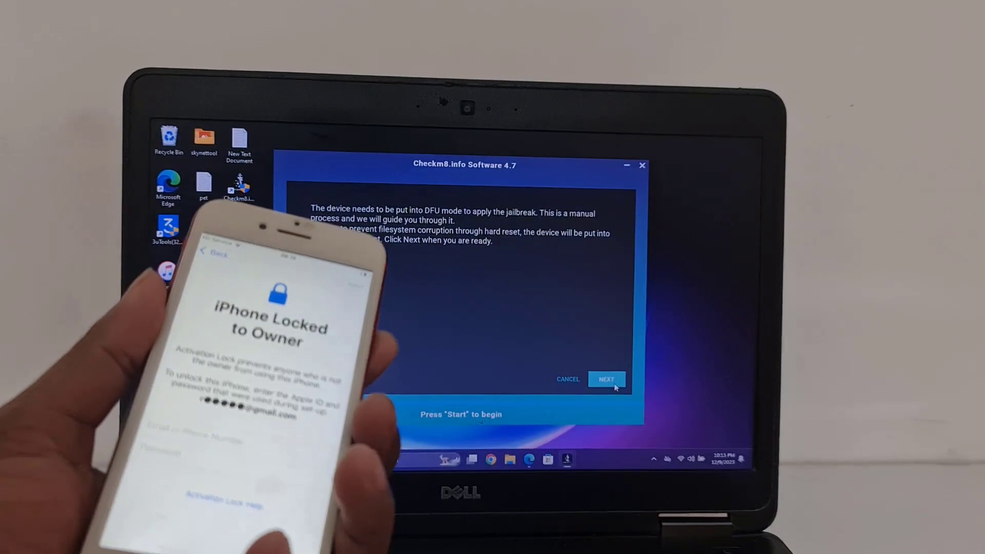
pyautogui.click(606, 379)
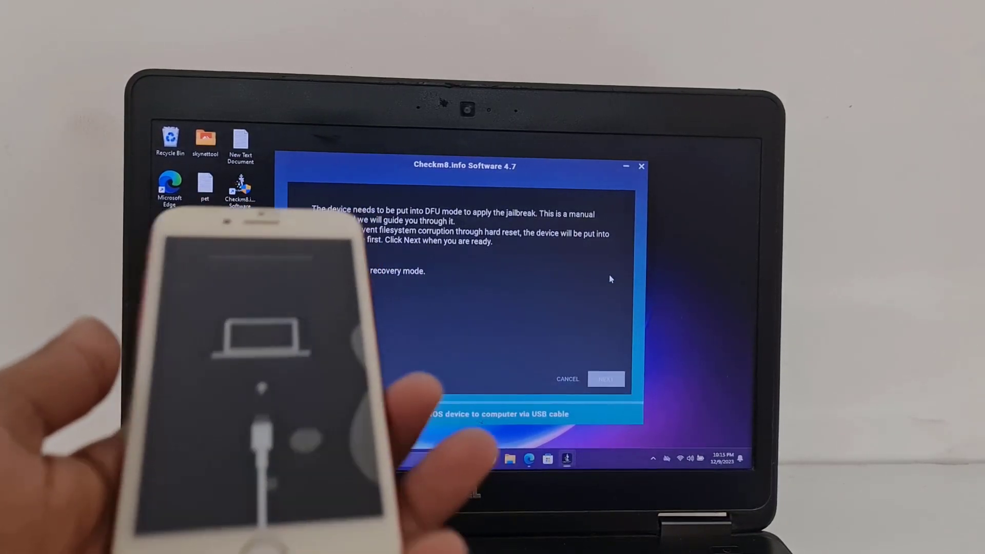
# Proceed to the DFU instructions and start the button-hold countdown so the jailbreak uploads.
pyautogui.click(606, 378)
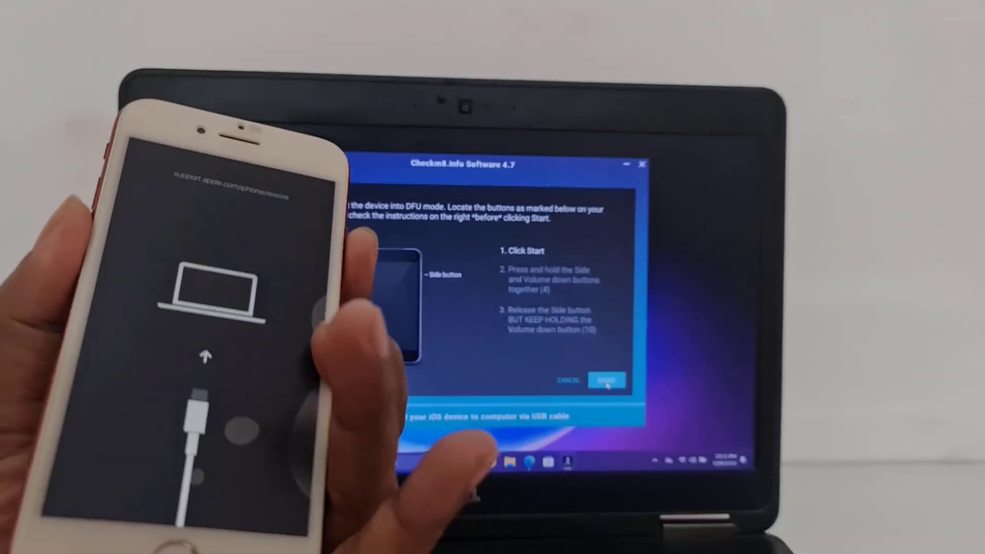
pyautogui.click(609, 384)
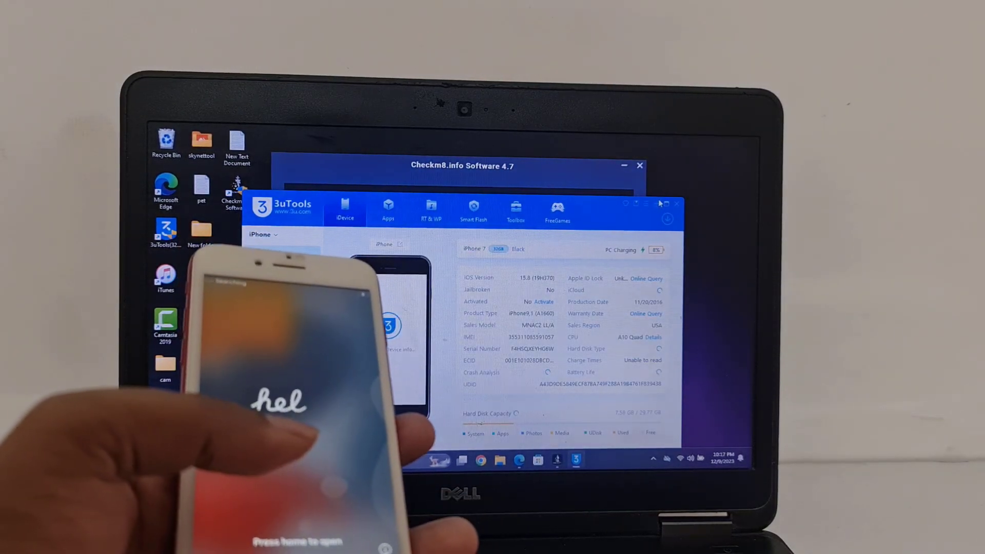
# Hide 3uTools so Checkm8's Jailbreak Done message is visible.
pyautogui.click(659, 203)
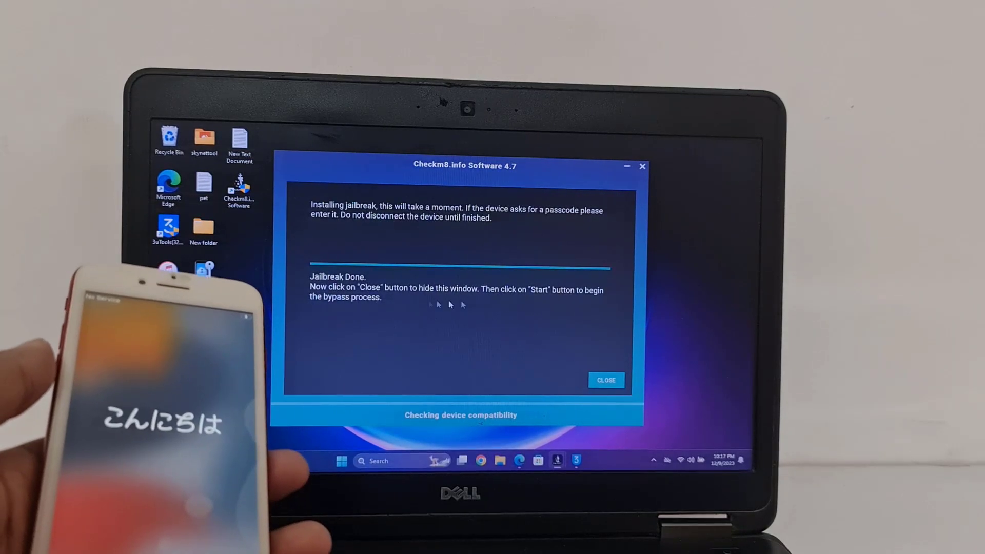
# Dismiss Jailbreak Done, start the activation lock bypass, then hide 3uTools showing iCloud Off.
pyautogui.click(600, 382)
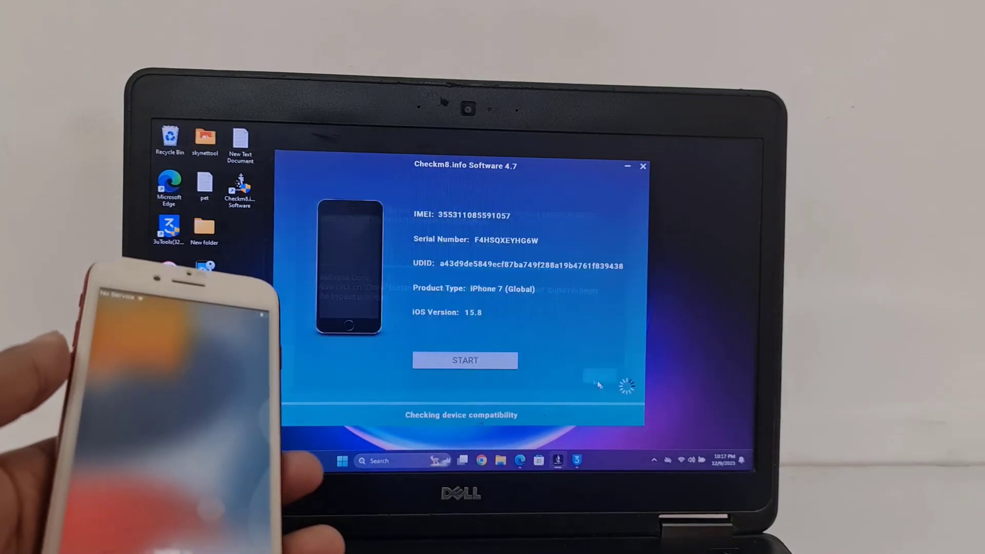
pyautogui.click(465, 361)
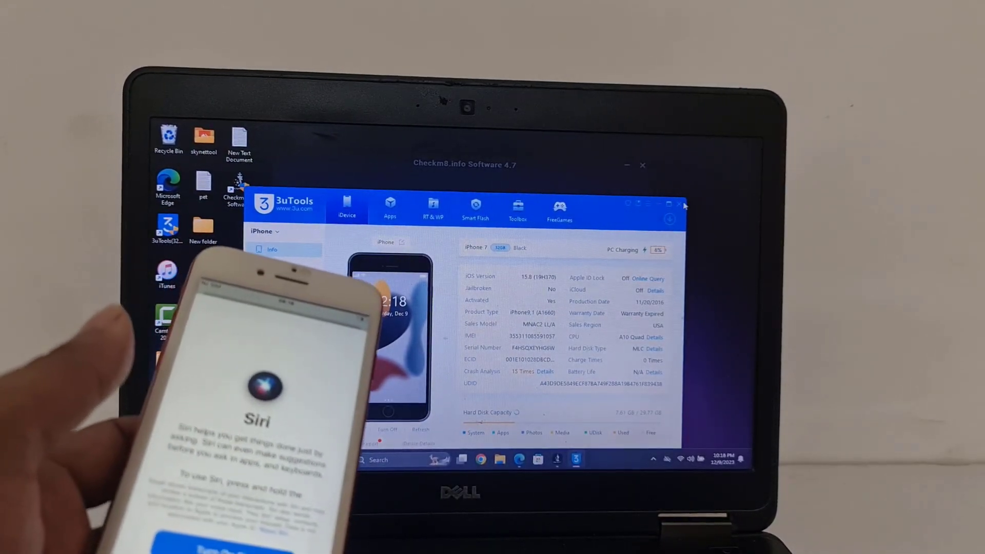
pyautogui.click(672, 205)
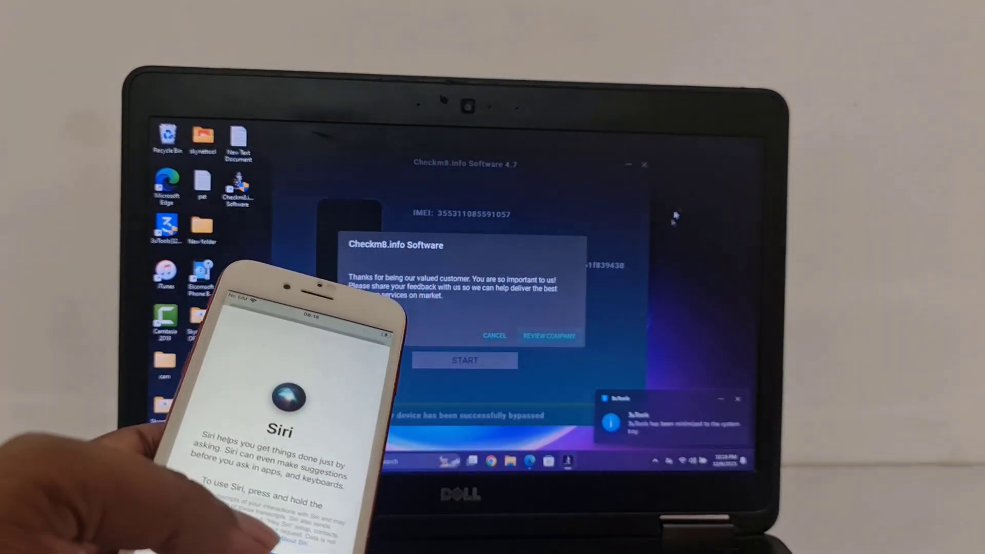